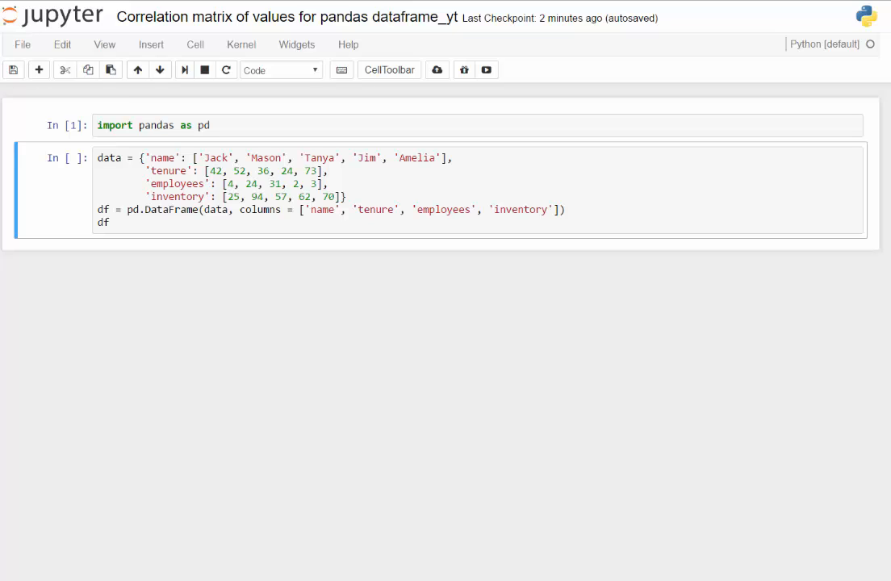
Step: Run the pandas import cell and the DataFrame cell to display the five-row table
{"action": "left_click", "coordinate": [230, 129]}
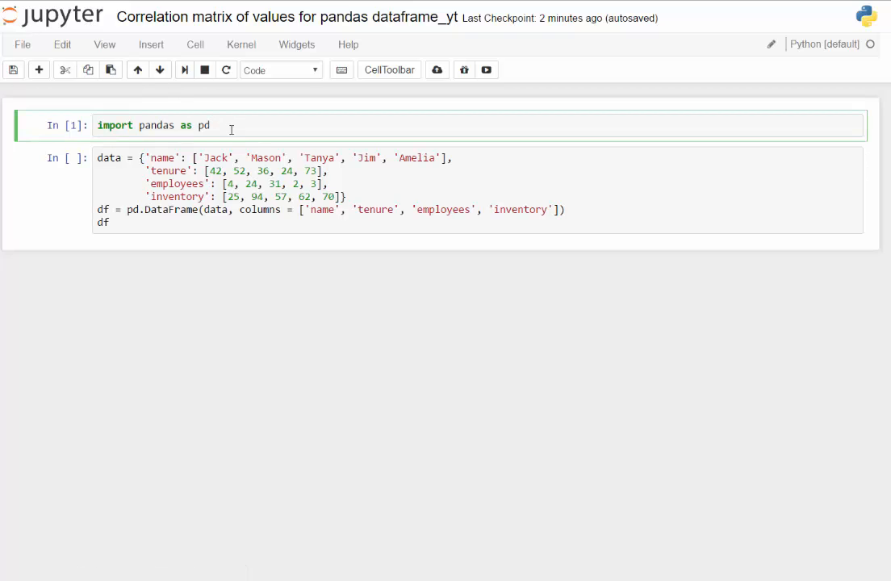
{"action": "key", "text": "shift+Return"}
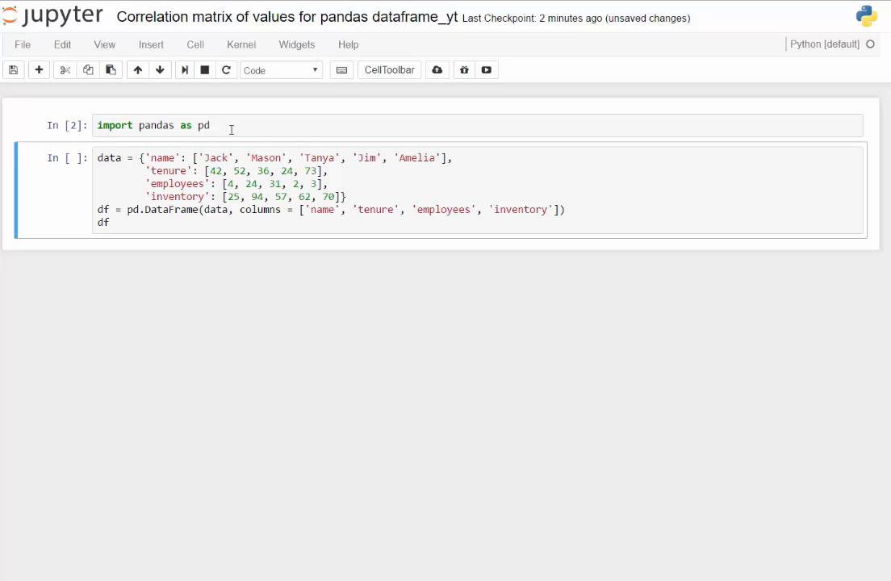
{"action": "key", "text": "alt+Return"}
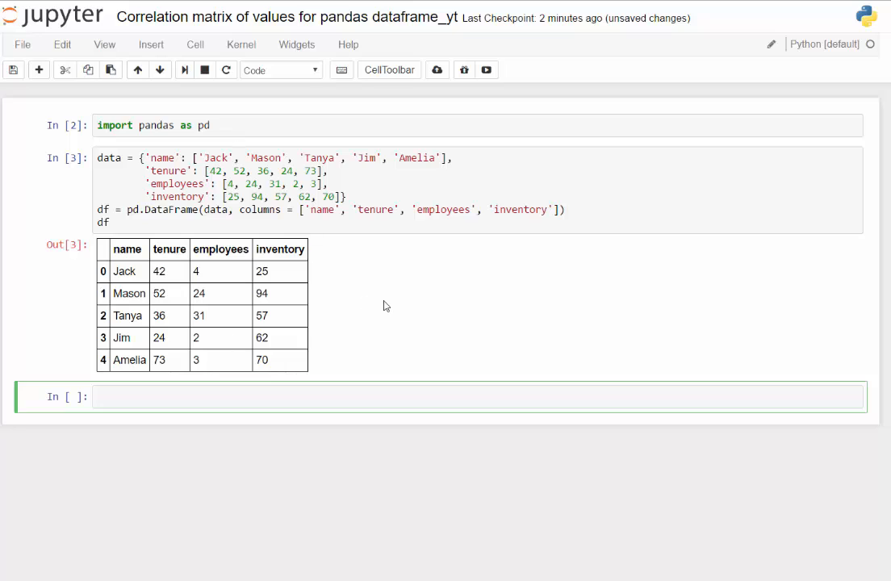
{"action": "type", "text": "df."}
{"action": "type", "text": "corr("}
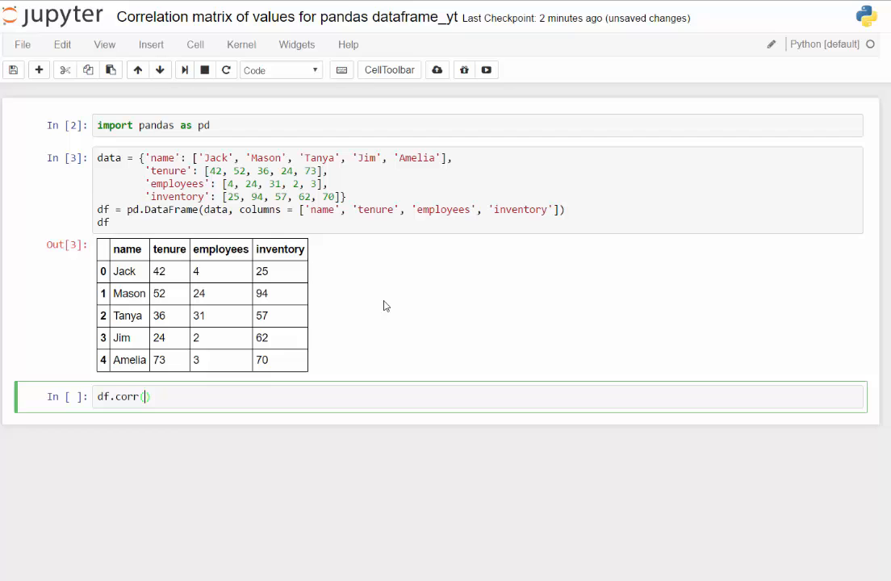
{"action": "type", "text": ")"}
Step: Run df.corr() to get the 3×3 correlation matrix of tenure, employees and inventory
{"action": "key", "text": "shift+Return"}
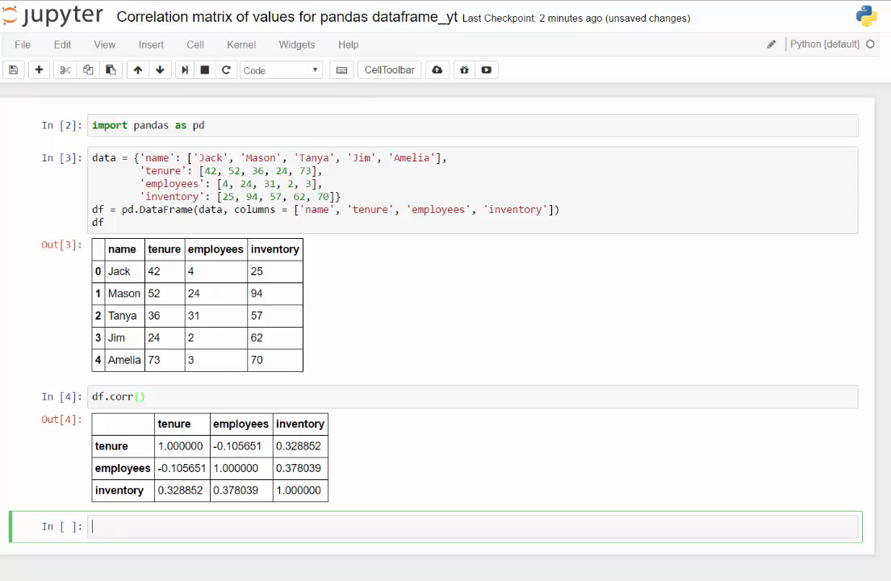
{"action": "key", "text": "Escape"}
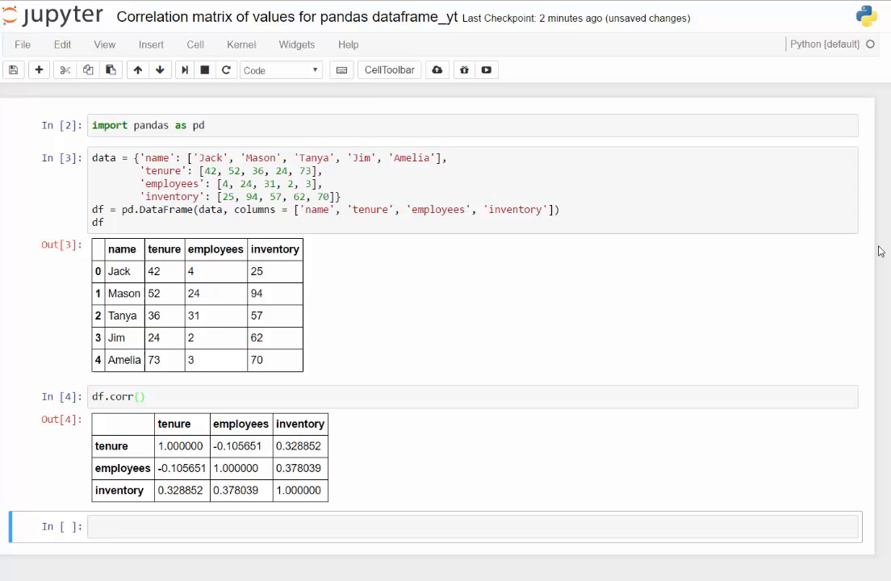
Step: Run df.corr(method='pearson'), yielding the same matrix as the default
{"action": "left_click", "coordinate": [330, 531]}
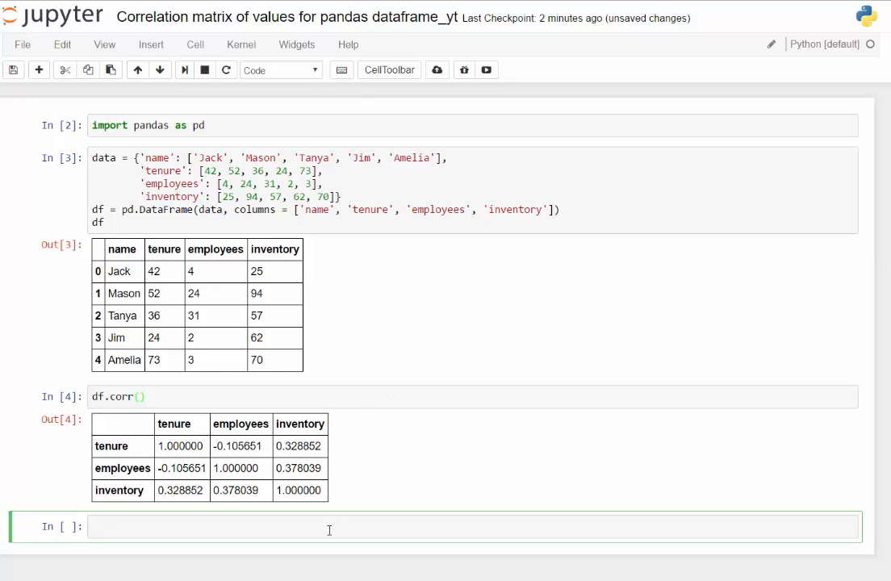
{"action": "type", "text": "df.corr"}
{"action": "type", "text": "("}
{"action": "type", "text": "met"}
{"action": "type", "text": "hod='p"}
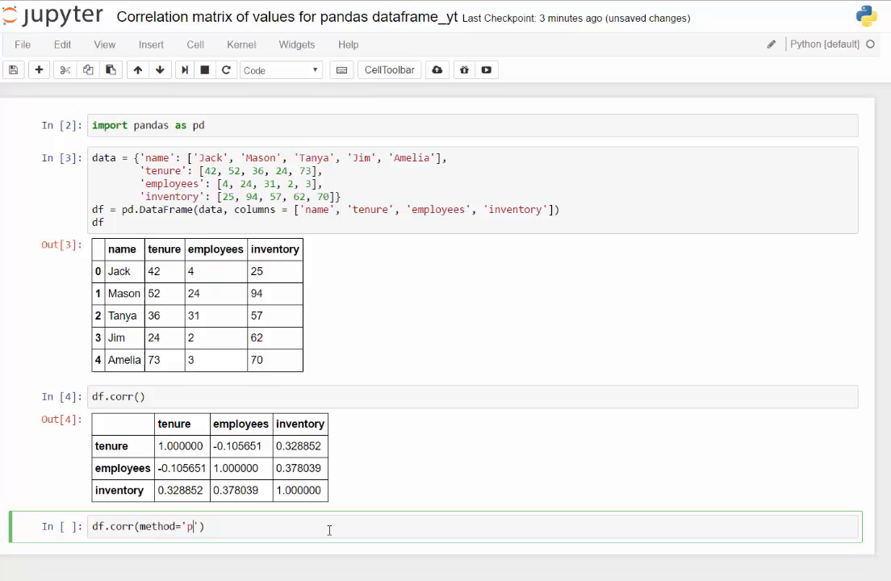
{"action": "type", "text": "earson"}
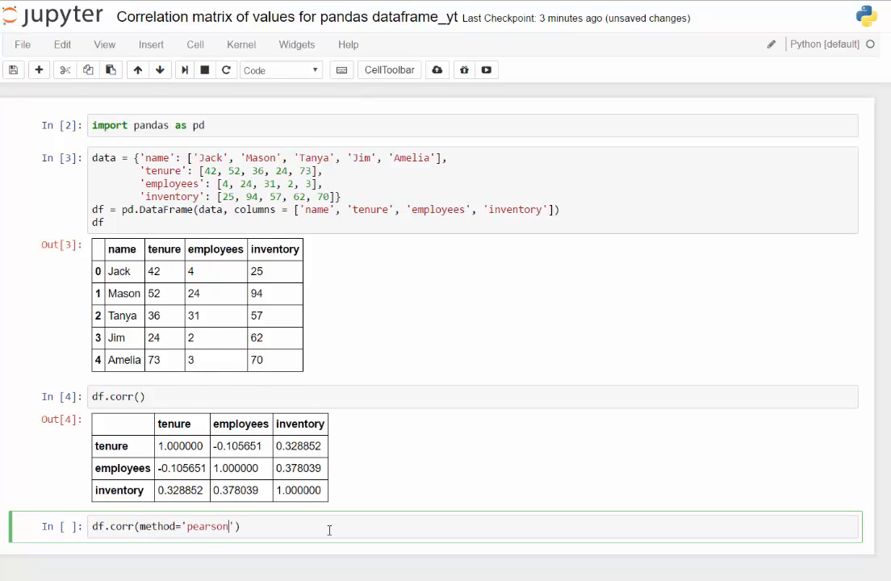
{"action": "key", "text": "shift+Return"}
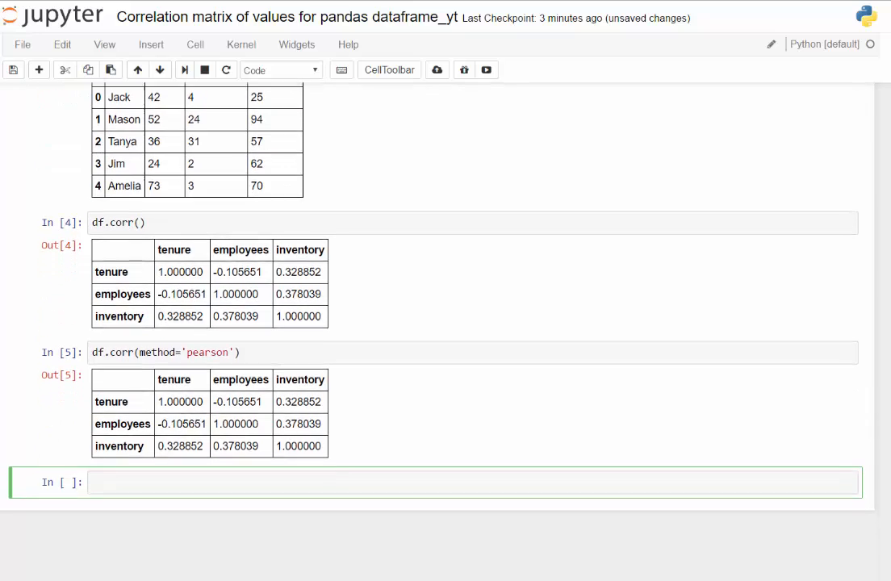
{"action": "type", "text": "df.corre"}
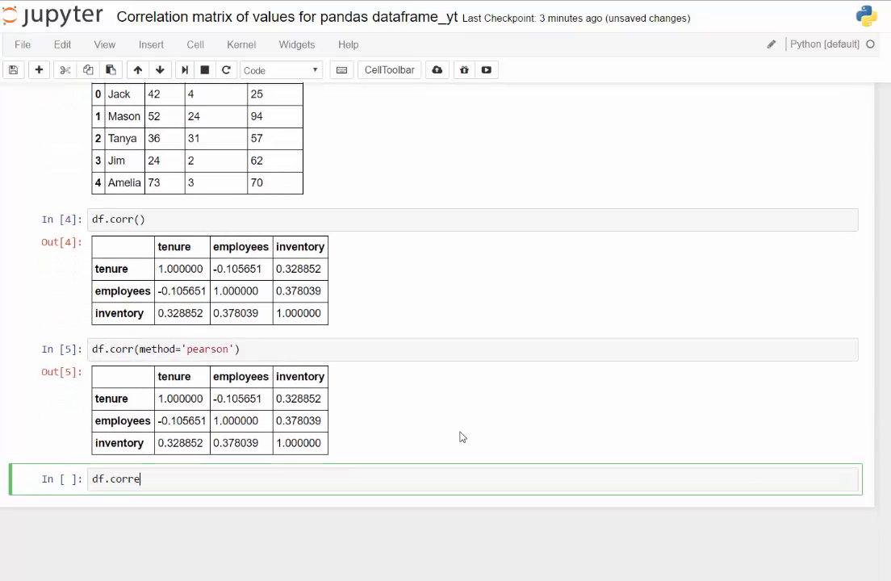
Step: Run df.corr(method='kendall'), fixing the typo, to get values 1.0, 0.0 and 0.2
{"action": "key", "text": "BackSpace"}
{"action": "key", "text": "BackSpace"}
{"action": "type", "text": "r("}
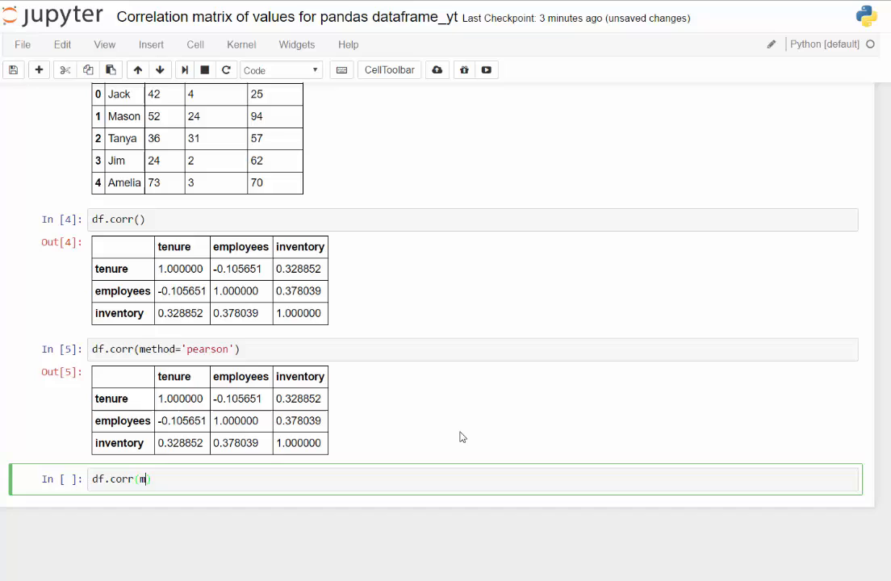
{"action": "type", "text": "method="}
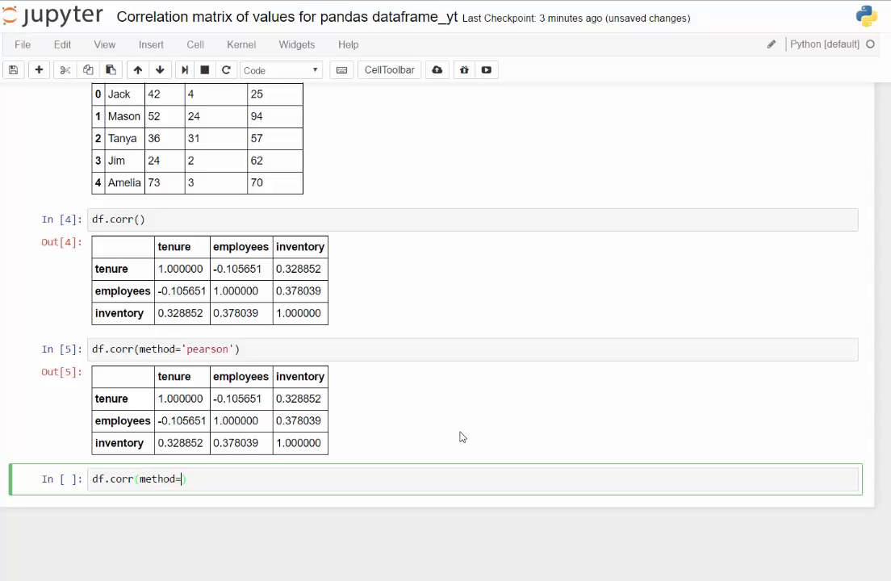
{"action": "type", "text": "'"}
{"action": "type", "text": "kendall"}
{"action": "key", "text": "shift+Return"}
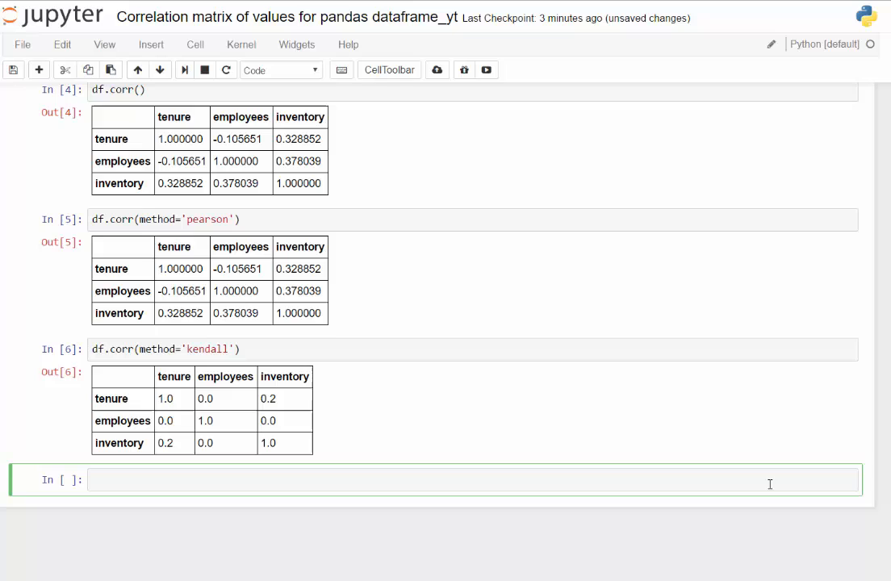
{"action": "type", "text": "df.c"}
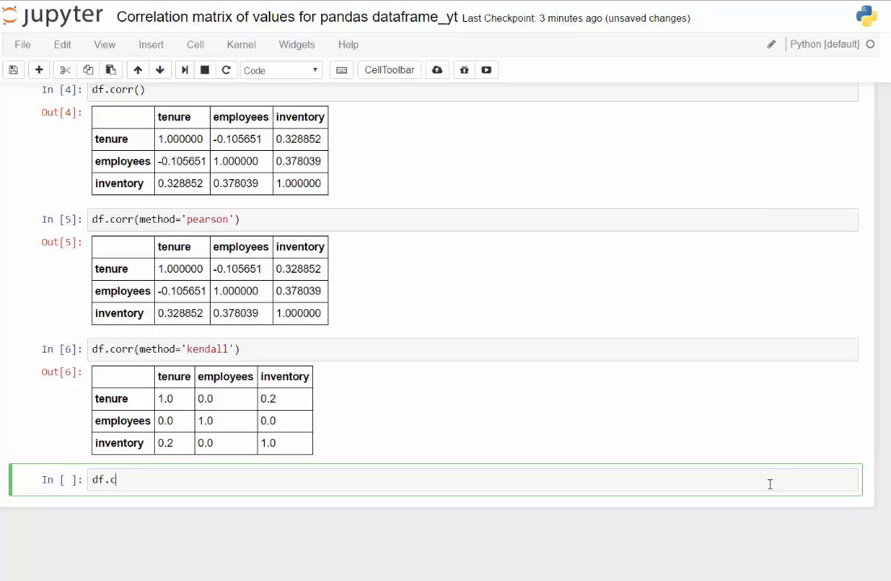
{"action": "type", "text": "orr(method"}
{"action": "type", "text": "='s"}
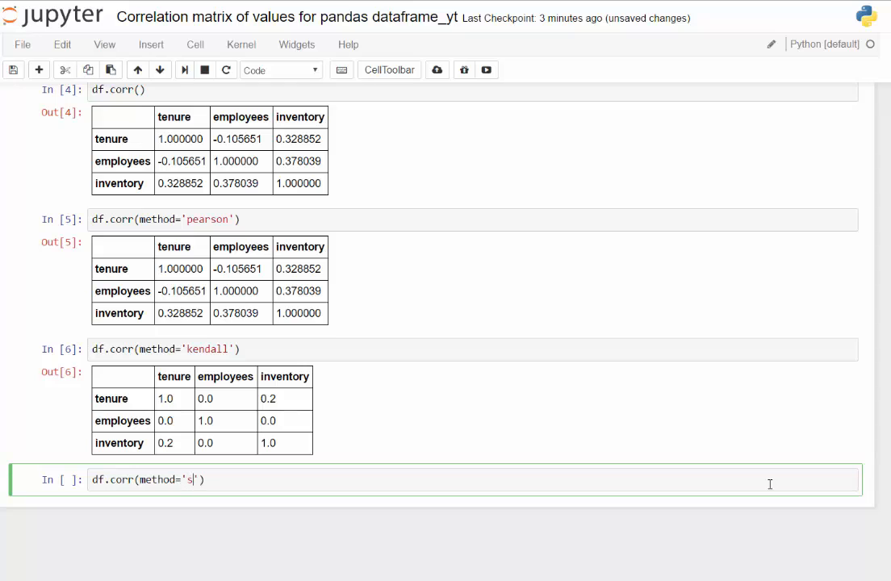
{"action": "type", "text": "pearman"}
Step: Run df.corr(method='spearman'), giving values like 0.1, 0.5 and -0.1, and save the notebook
{"action": "key", "text": "shift+Return"}
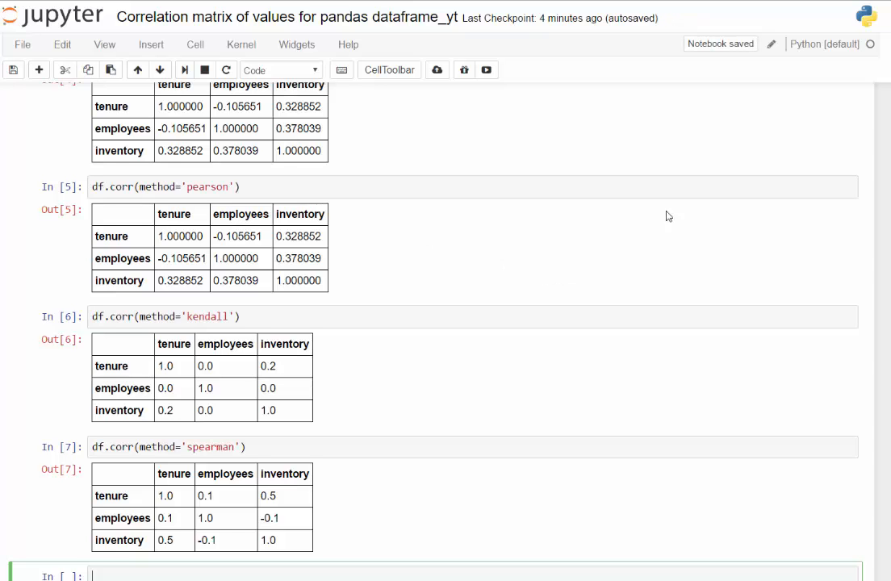
{"action": "scroll", "coordinate": [667, 215], "scroll_direction": "up", "scroll_amount": 3}
{"action": "scroll", "coordinate": [667, 216], "scroll_direction": "up", "scroll_amount": 2}
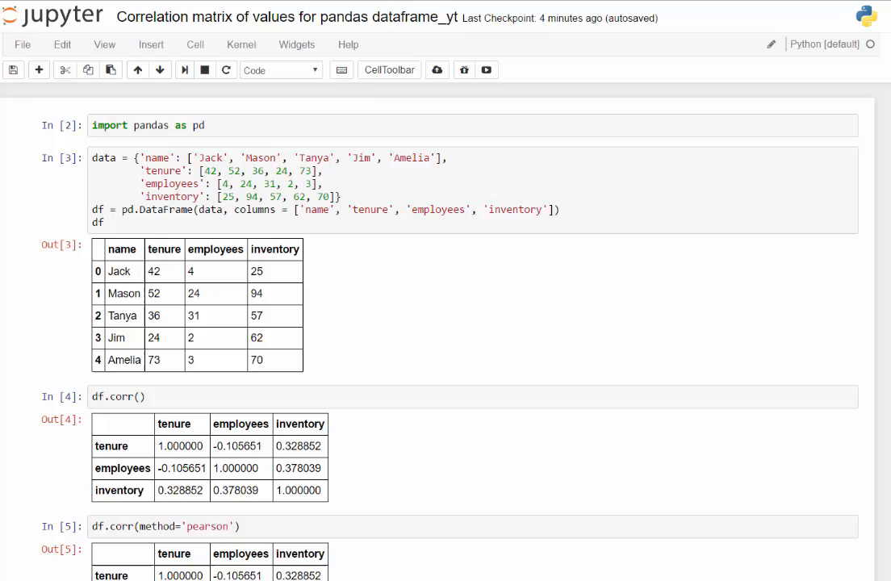